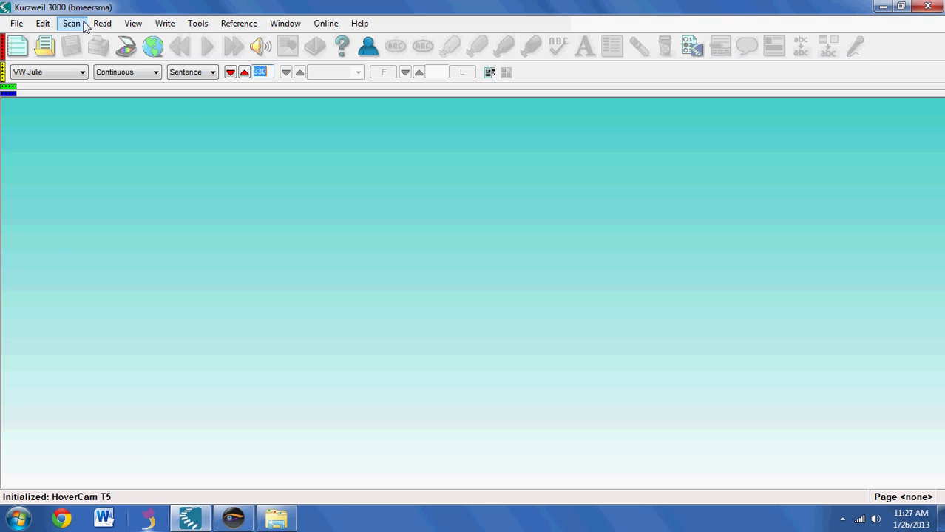
Open the Scan menu to see Kurzweil 3000's scanning options.
{"action": "left_click", "coordinate": [72, 23]}
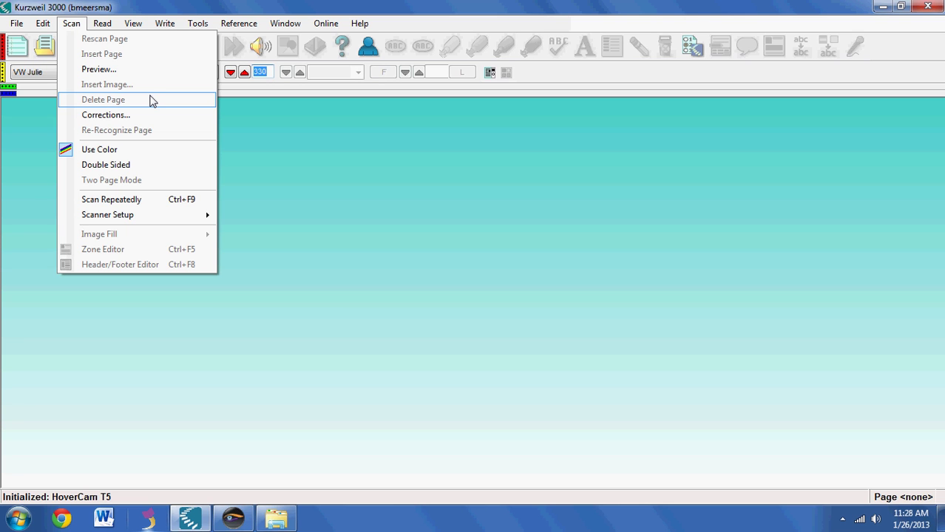
Choose Scan > Preview... to show the live camera view of the brochure page.
{"action": "left_click", "coordinate": [146, 68]}
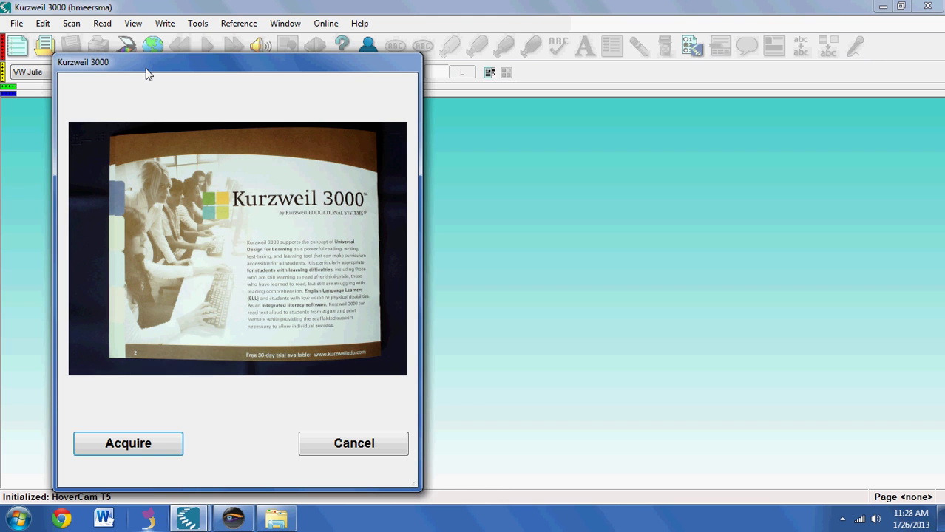
Acquire the brochure page as Page 1, then close the camera preview dialog.
{"action": "left_click", "coordinate": [125, 438]}
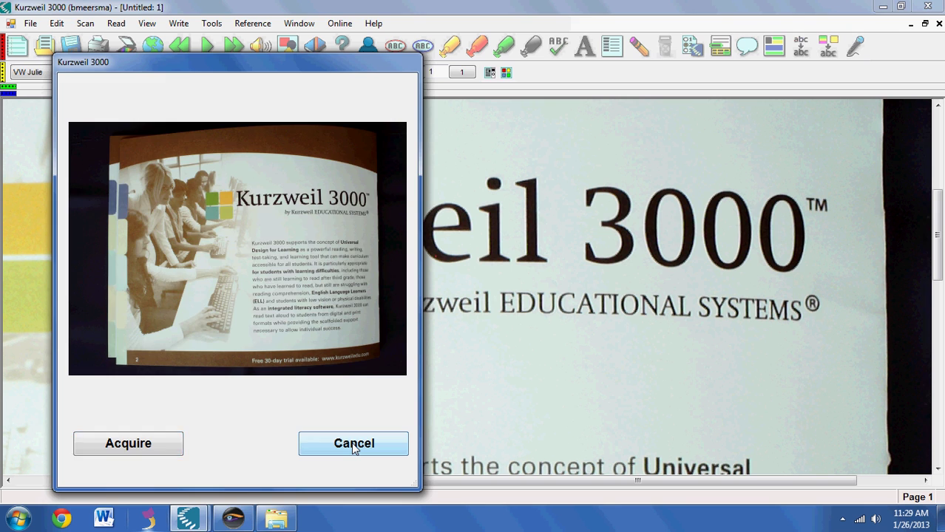
{"action": "left_click", "coordinate": [353, 444]}
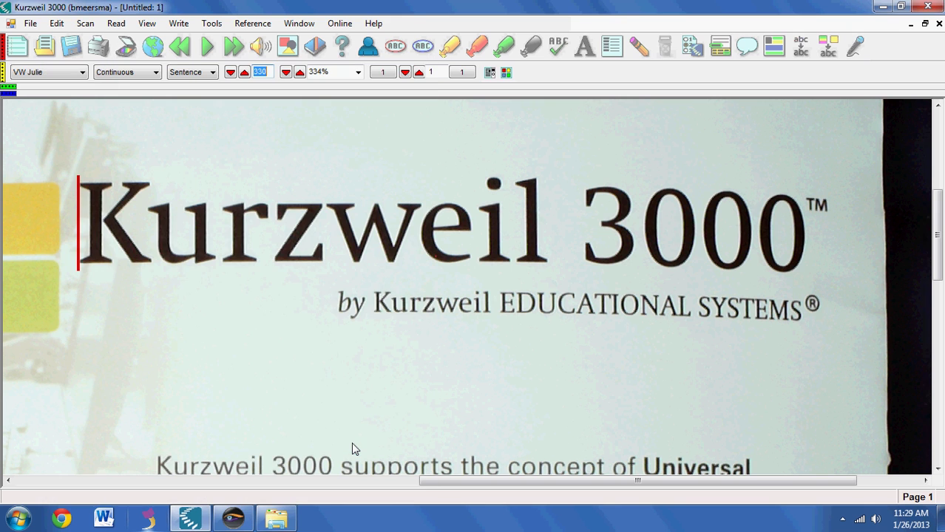
Read the page aloud, dropping the reading speed from 330 to 170 midway, then pause.
{"action": "left_click", "coordinate": [208, 47]}
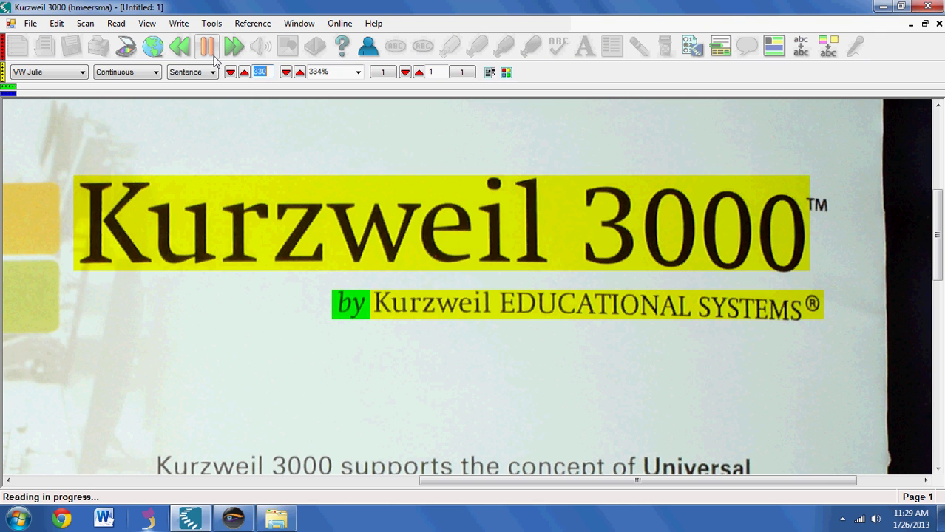
{"action": "left_click", "coordinate": [212, 56]}
{"action": "type", "text": "170"}
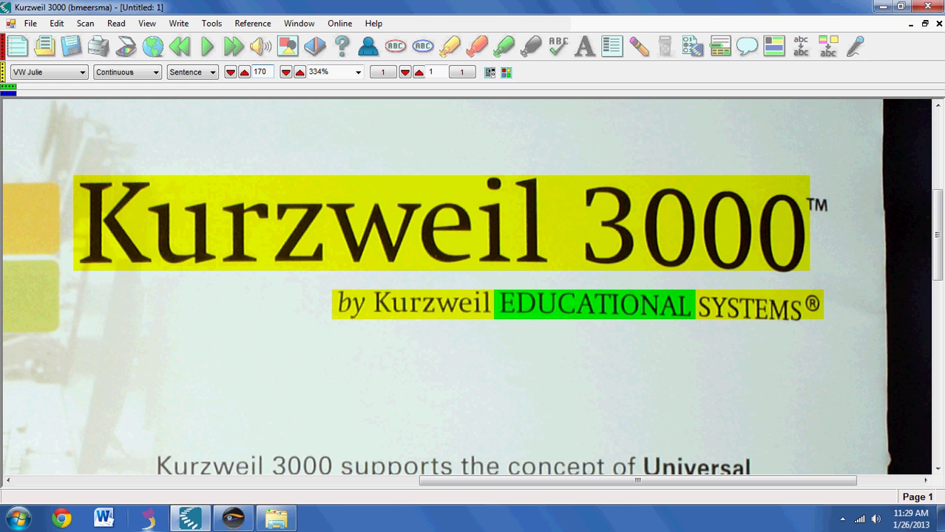
{"action": "left_click", "coordinate": [199, 54]}
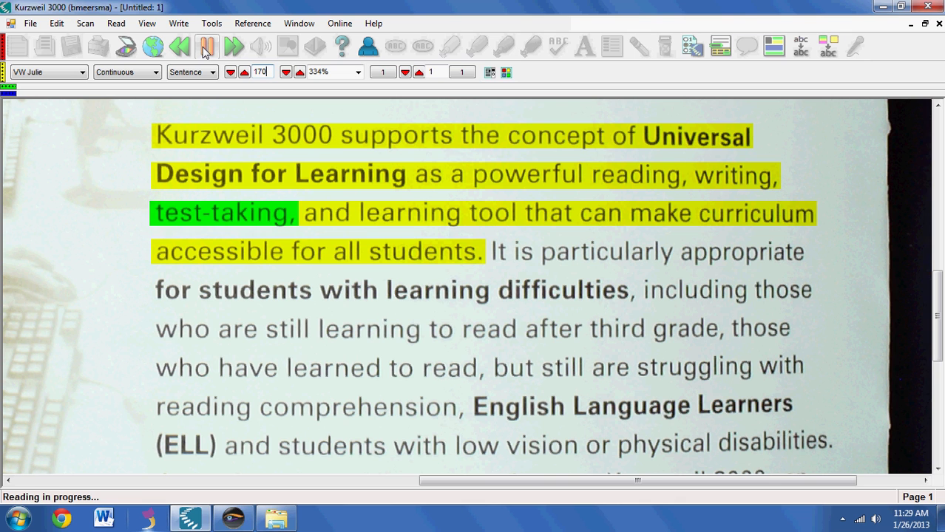
{"action": "left_click", "coordinate": [206, 48]}
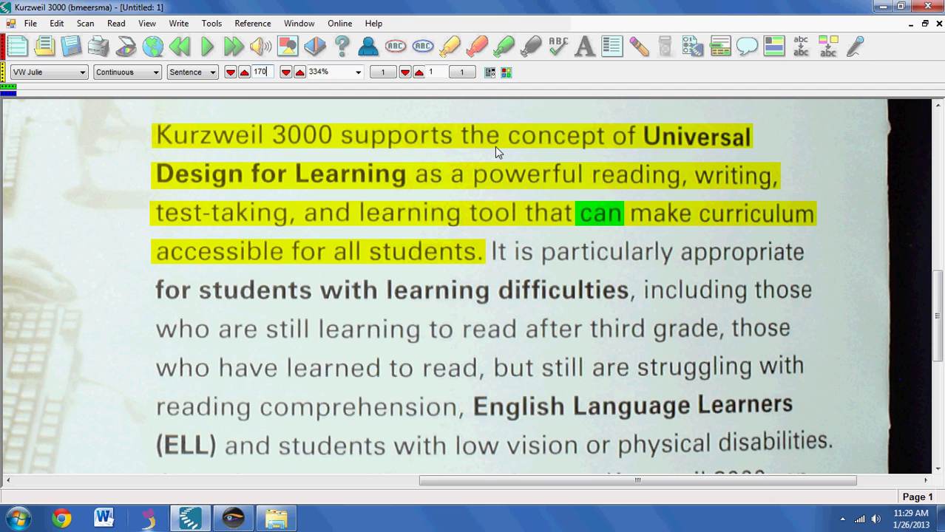
{"action": "scroll", "coordinate": [496, 151], "scroll_direction": "up", "scroll_amount": 10}
{"action": "scroll", "coordinate": [496, 154], "scroll_direction": "down", "scroll_amount": 15}
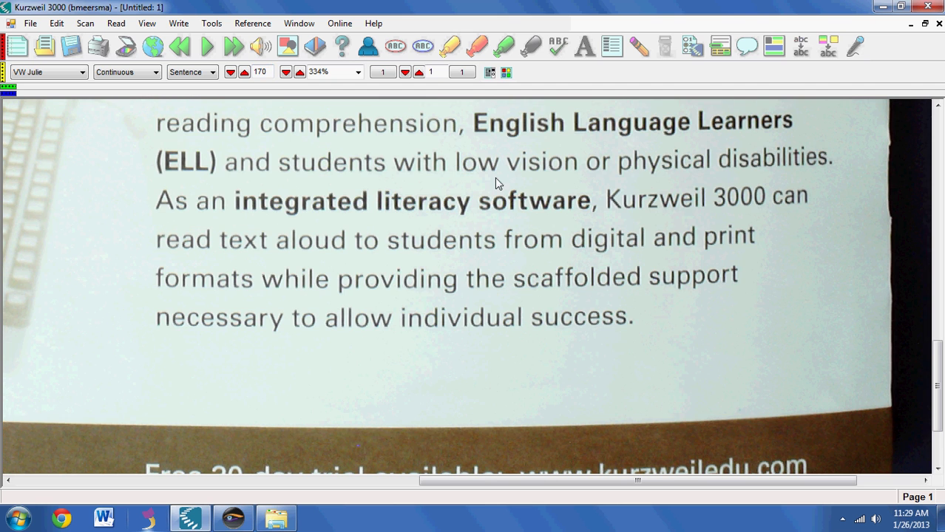
{"action": "left_click", "coordinate": [85, 23]}
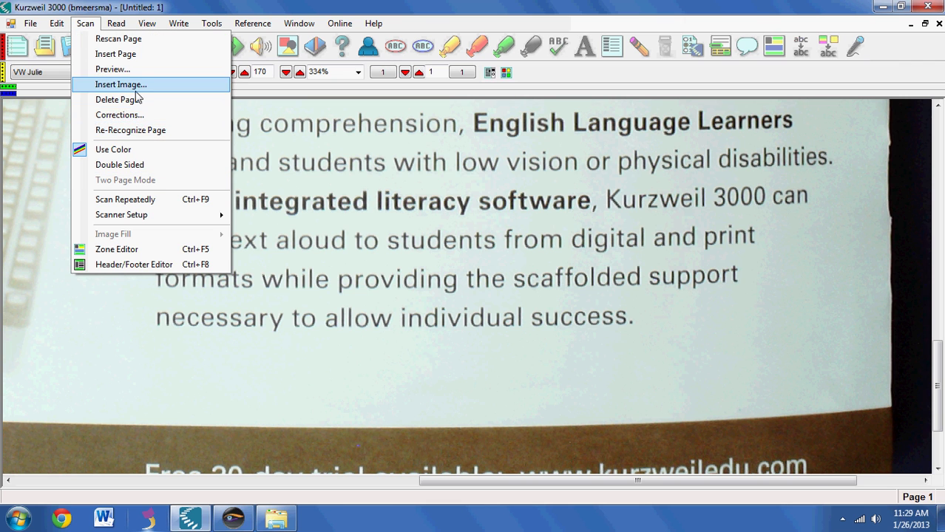
{"action": "mouse_move", "coordinate": [145, 224]}
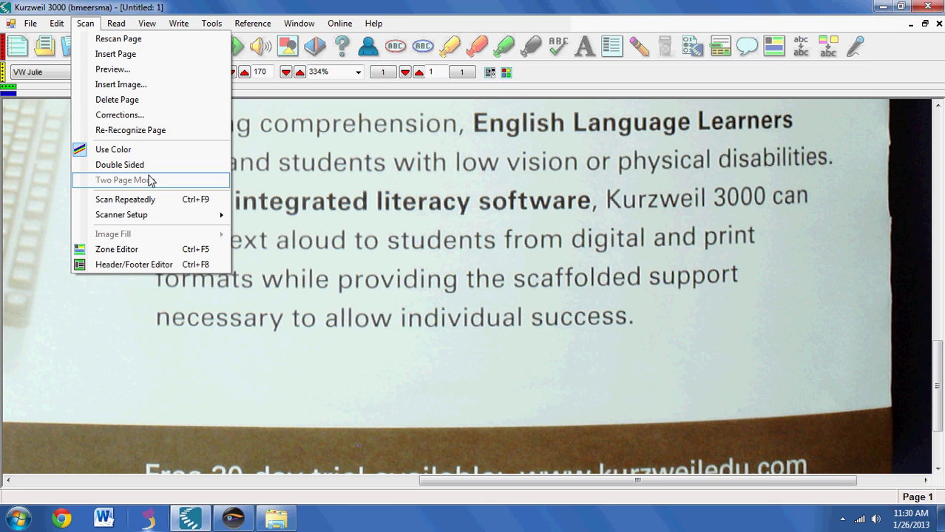
{"action": "left_click", "coordinate": [312, 168]}
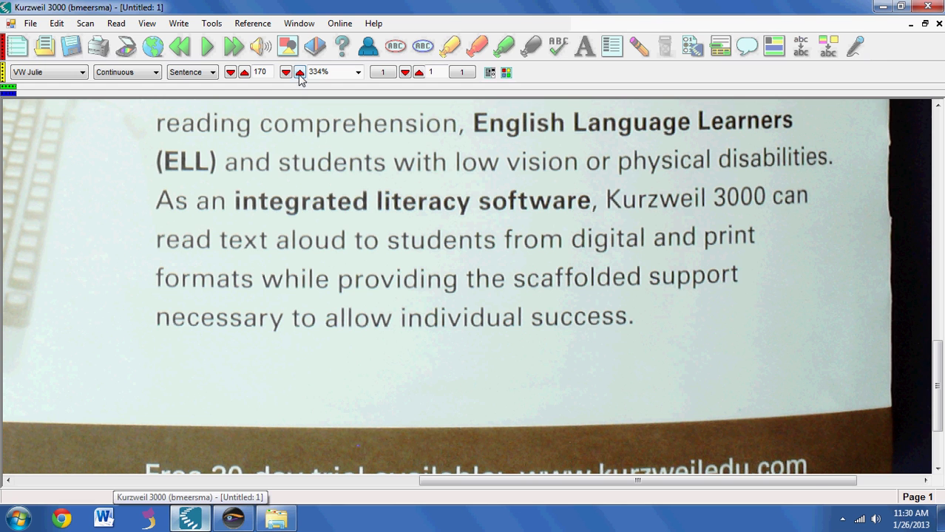
Zoom the captured page to 400%, then switch to HoverCam Flex.
{"action": "left_click", "coordinate": [357, 72]}
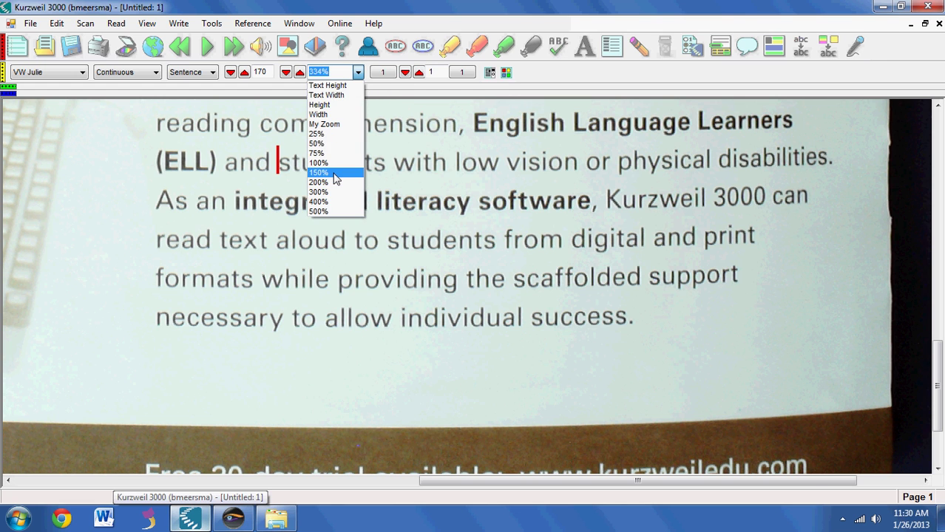
{"action": "left_click", "coordinate": [329, 202]}
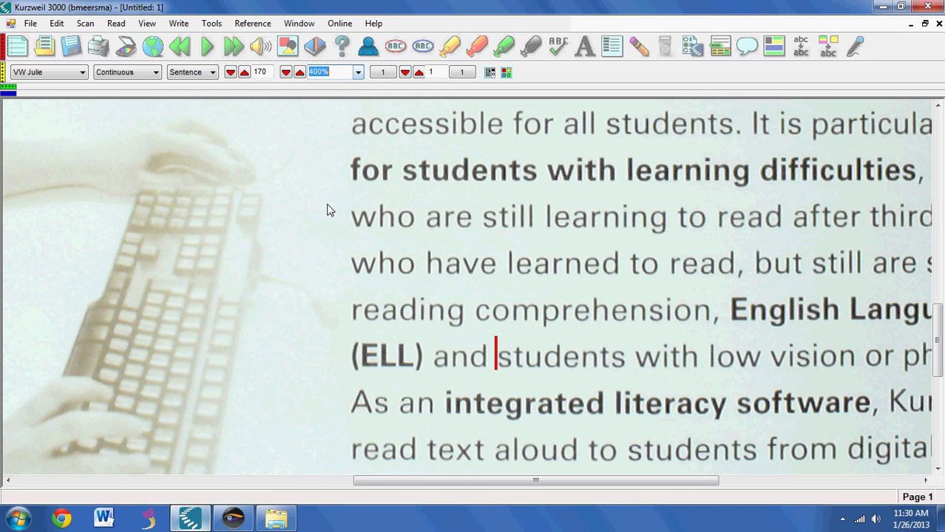
{"action": "scroll", "coordinate": [474, 220], "scroll_direction": "down", "scroll_amount": 1}
{"action": "scroll", "coordinate": [474, 220], "scroll_direction": "up", "scroll_amount": 5}
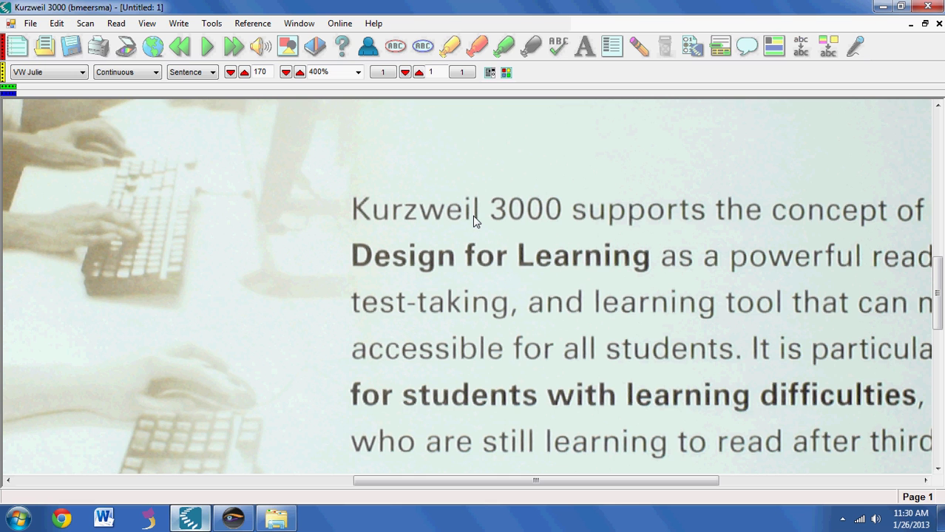
{"action": "left_click", "coordinate": [245, 521]}
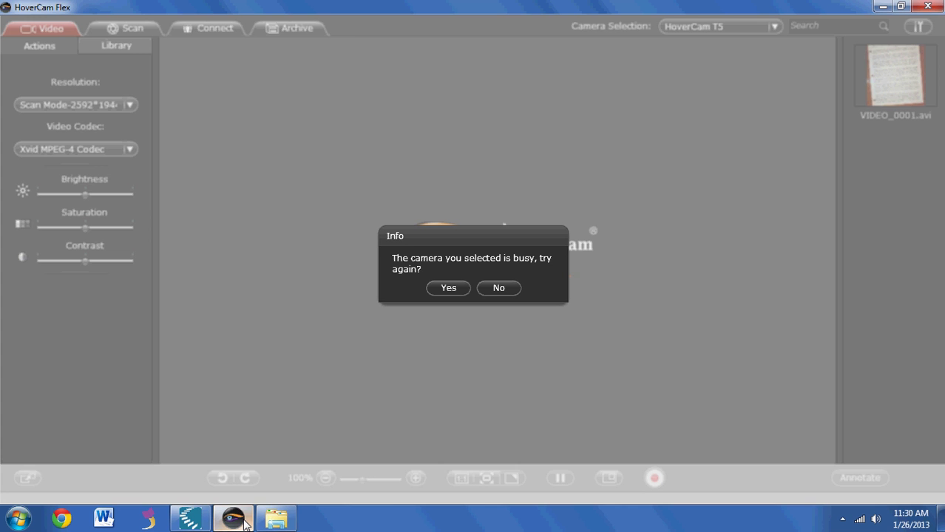
{"action": "left_click", "coordinate": [498, 289]}
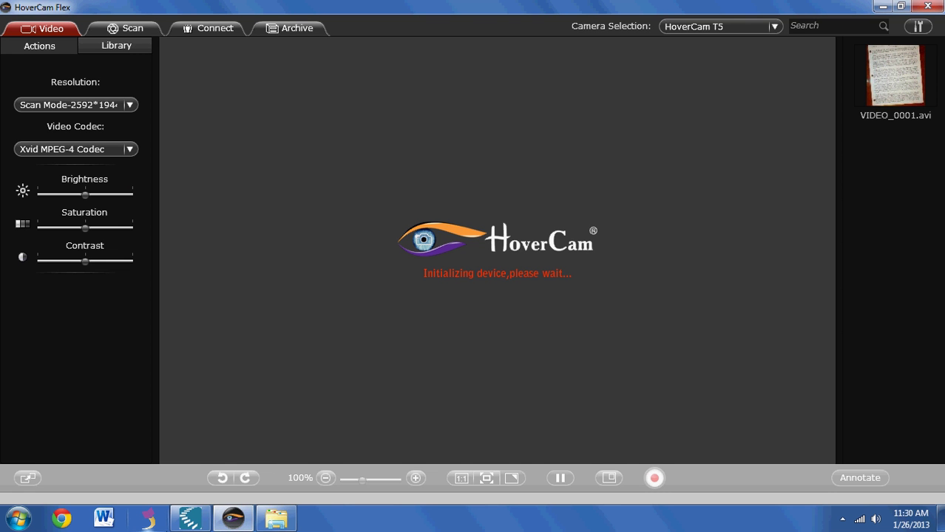
{"action": "left_click", "coordinate": [208, 527]}
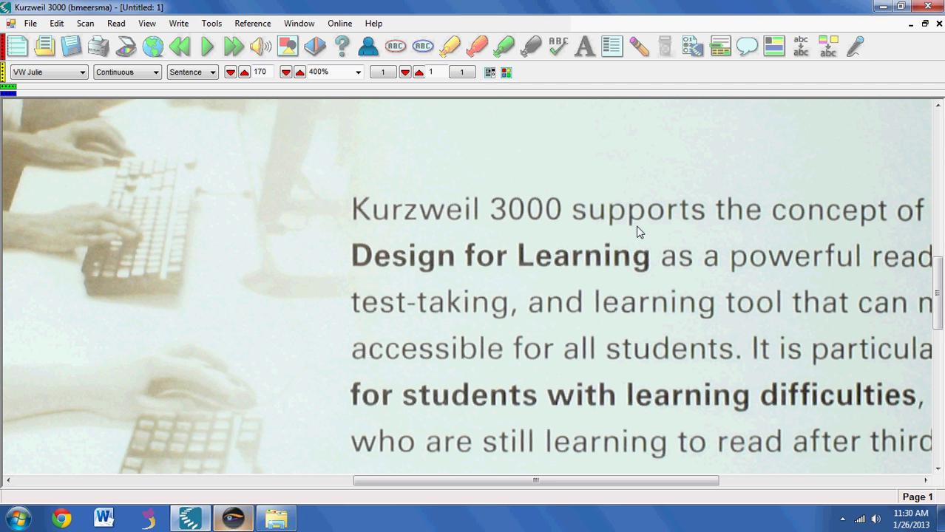
Close Kurzweil 3000 without saving the untitled file, then bring HoverCam Flex forward.
{"action": "left_click", "coordinate": [938, 6]}
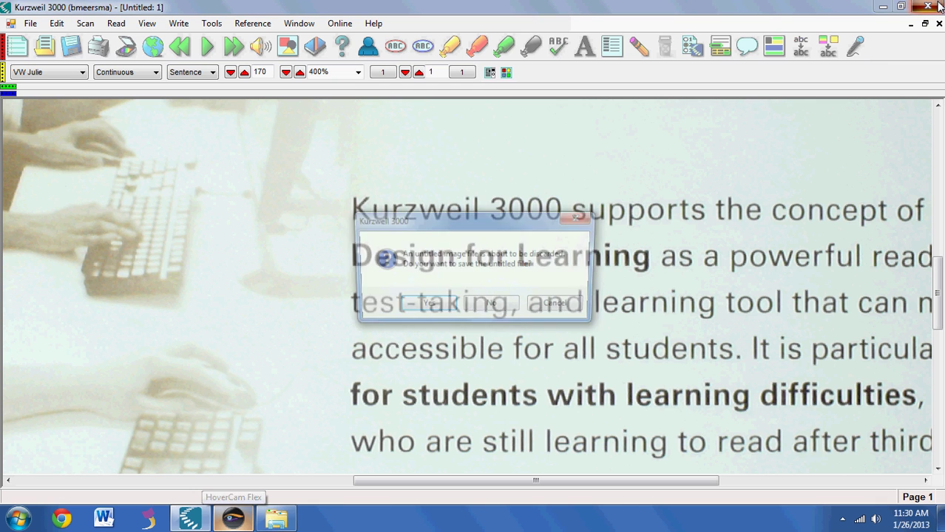
{"action": "left_click", "coordinate": [498, 305]}
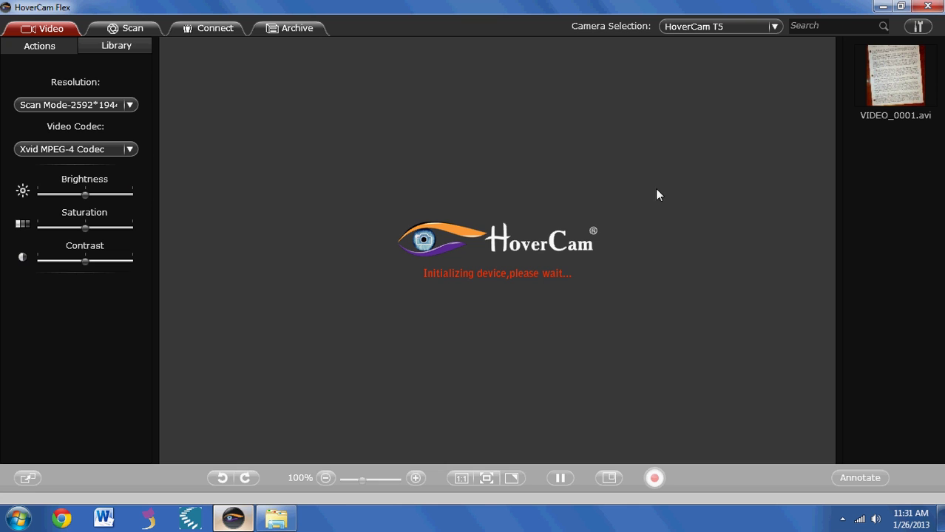
{"action": "left_click", "coordinate": [244, 528]}
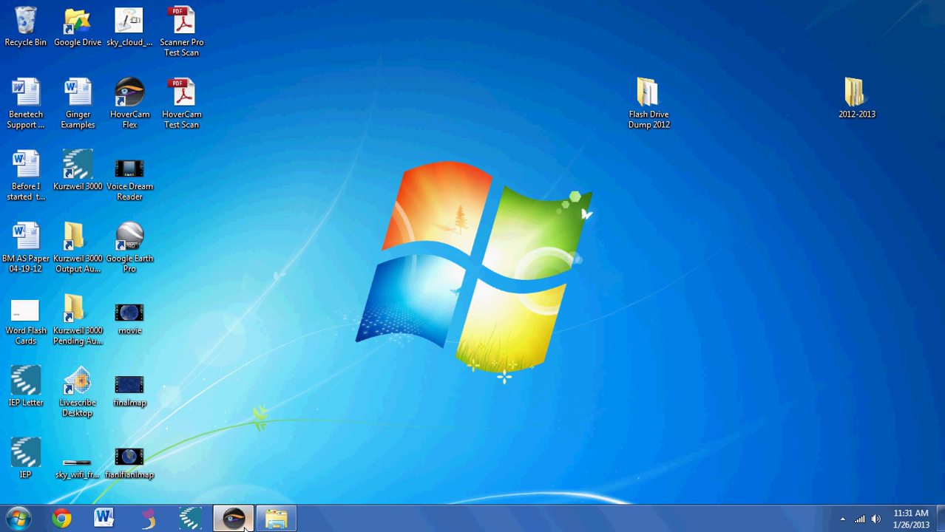
Launch HoverCam Flex from the Start menu and choose Scan mode for still images.
{"action": "left_click", "coordinate": [244, 528]}
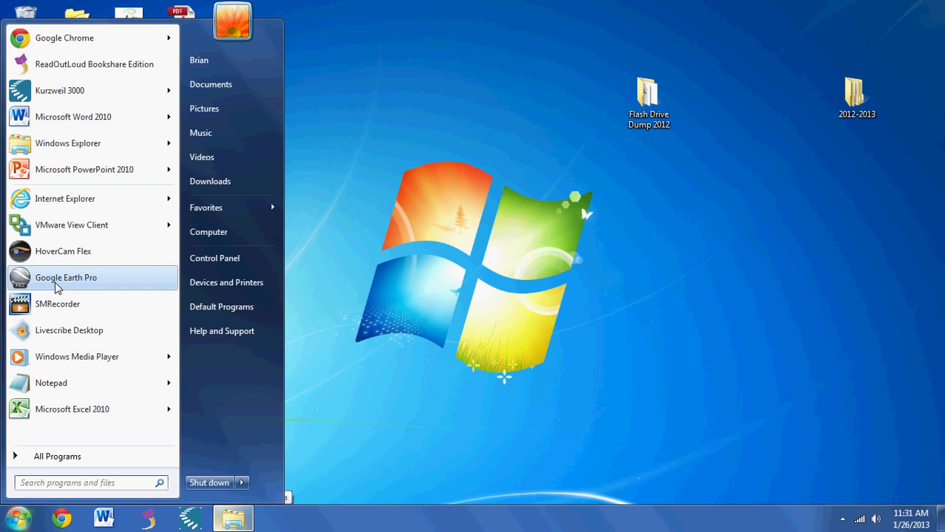
{"action": "left_click", "coordinate": [63, 252]}
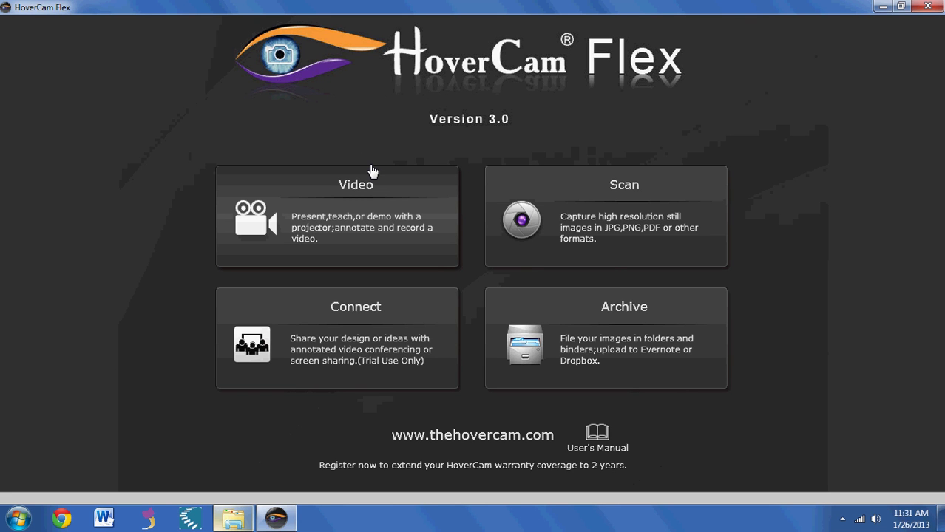
{"action": "left_click", "coordinate": [508, 214]}
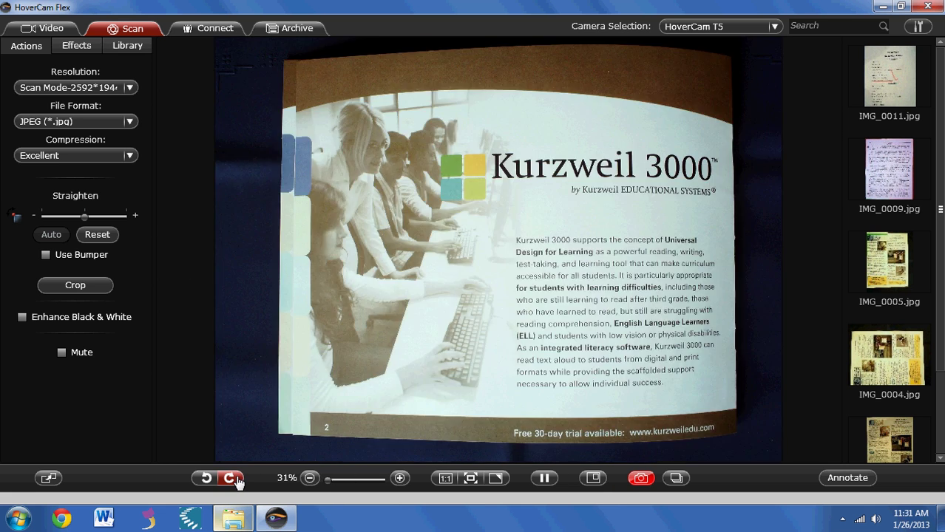
Rotate the preview clockwise to upright, enter Crop mode, and mark the top-left corner.
{"action": "left_click", "coordinate": [230, 478]}
{"action": "left_click", "coordinate": [78, 284]}
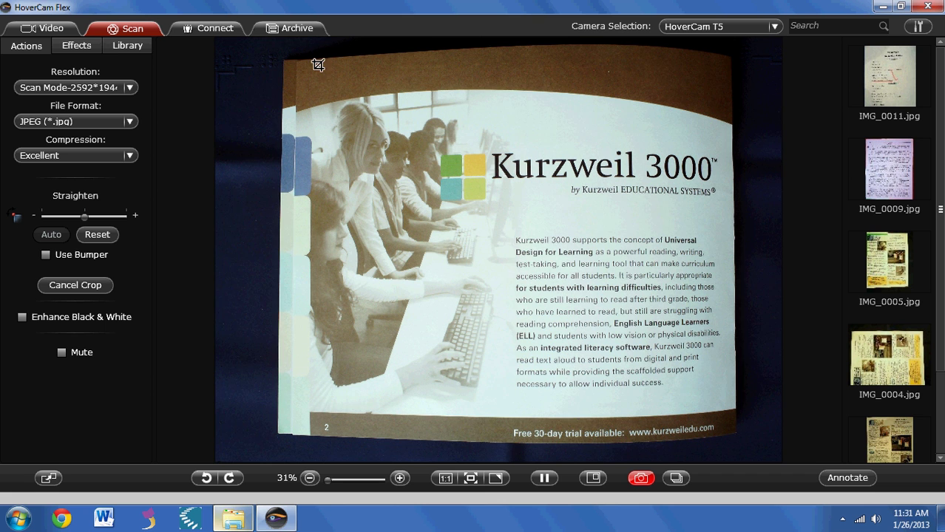
{"action": "left_click", "coordinate": [277, 54]}
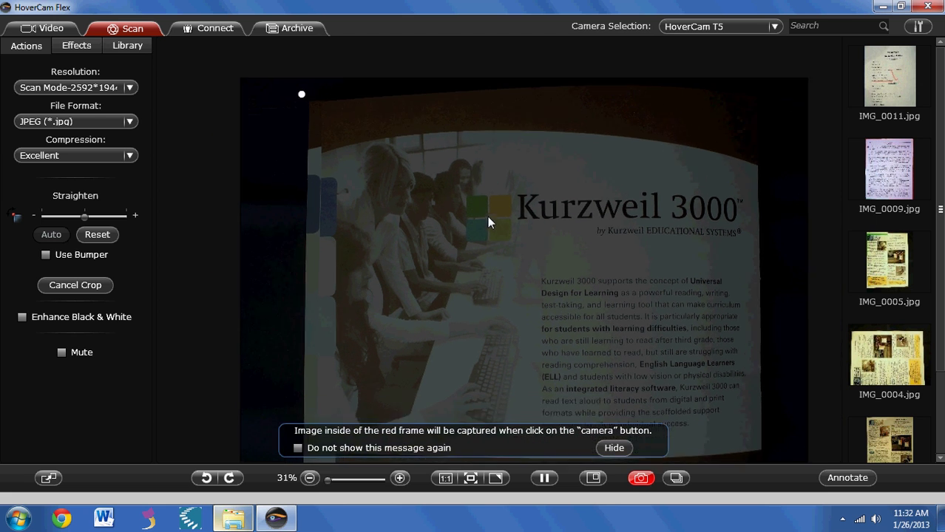
Restart the crop and frame the whole brochure page in the crop area.
{"action": "left_click", "coordinate": [77, 286]}
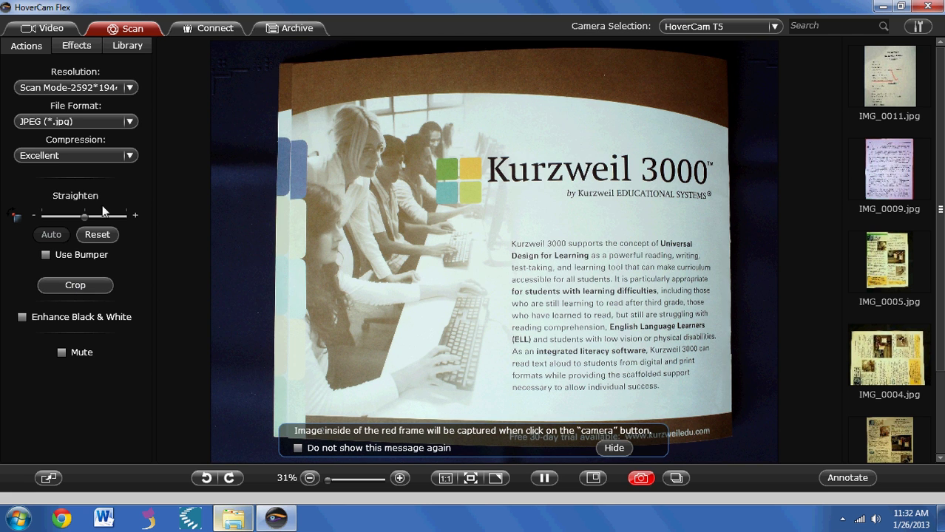
{"action": "left_click", "coordinate": [90, 285]}
{"action": "left_click_drag", "start_coordinate": [276, 70], "coordinate": [733, 441]}
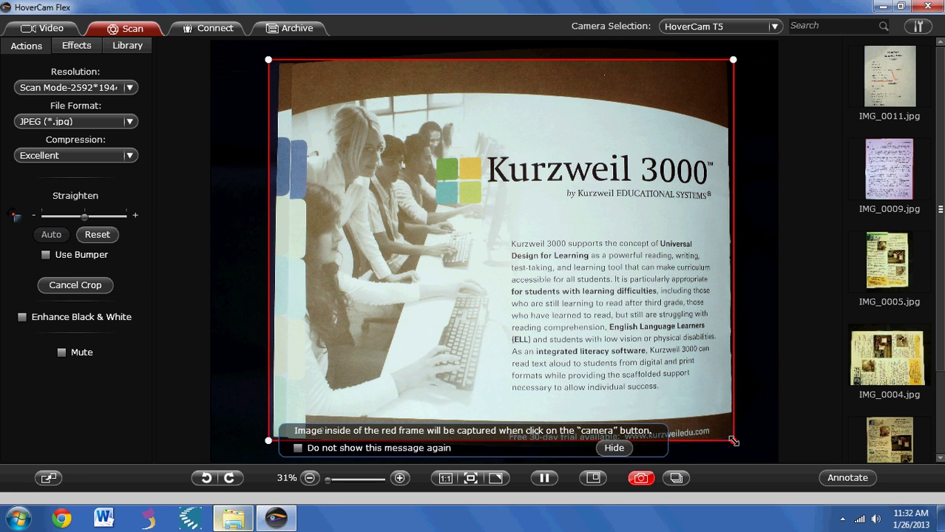
Keep JPEG format at 2592×1944 resolution and take the picture as IMG_0013.jpg.
{"action": "left_click", "coordinate": [129, 123]}
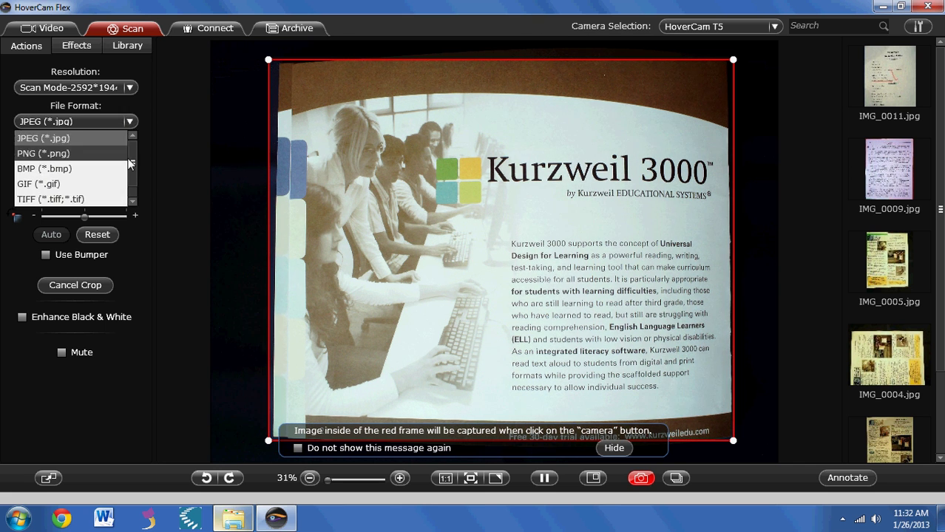
{"action": "left_click_drag", "start_coordinate": [134, 163], "coordinate": [134, 171]}
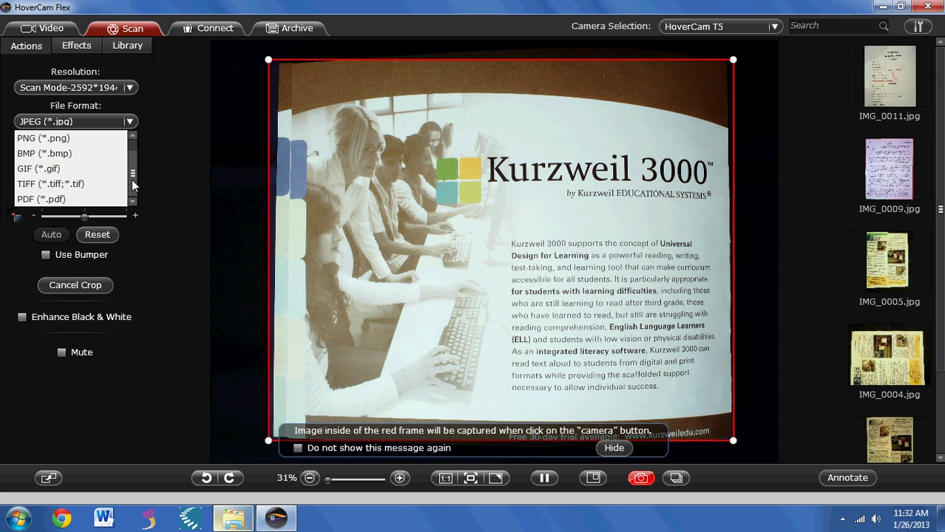
{"action": "left_click", "coordinate": [146, 96]}
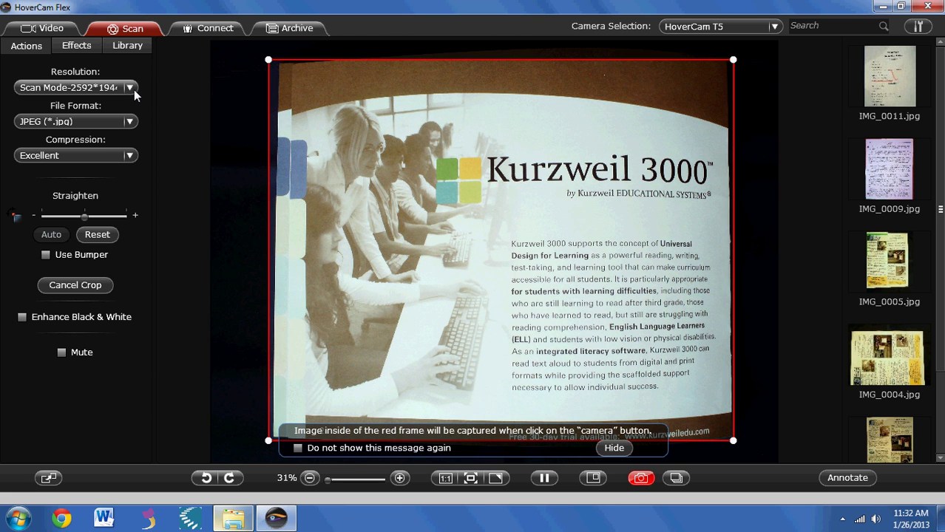
{"action": "left_click", "coordinate": [130, 88]}
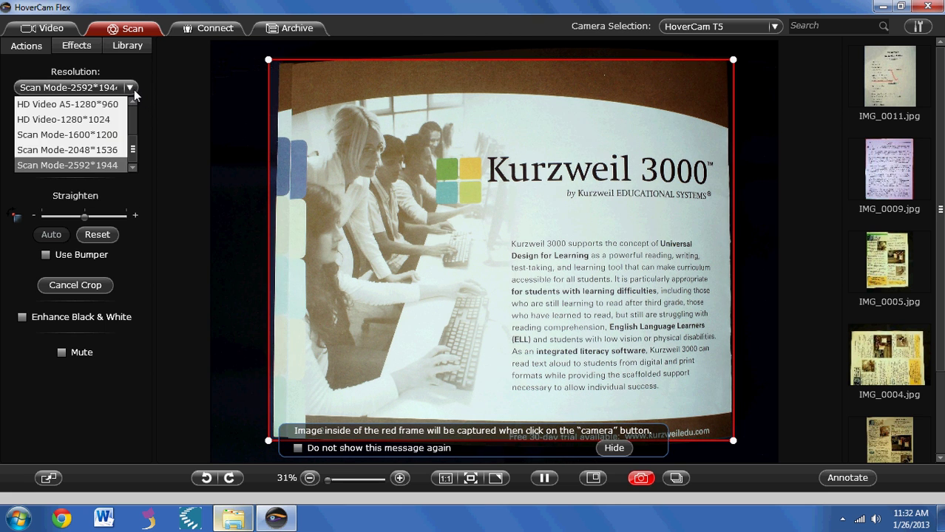
{"action": "left_click", "coordinate": [134, 89]}
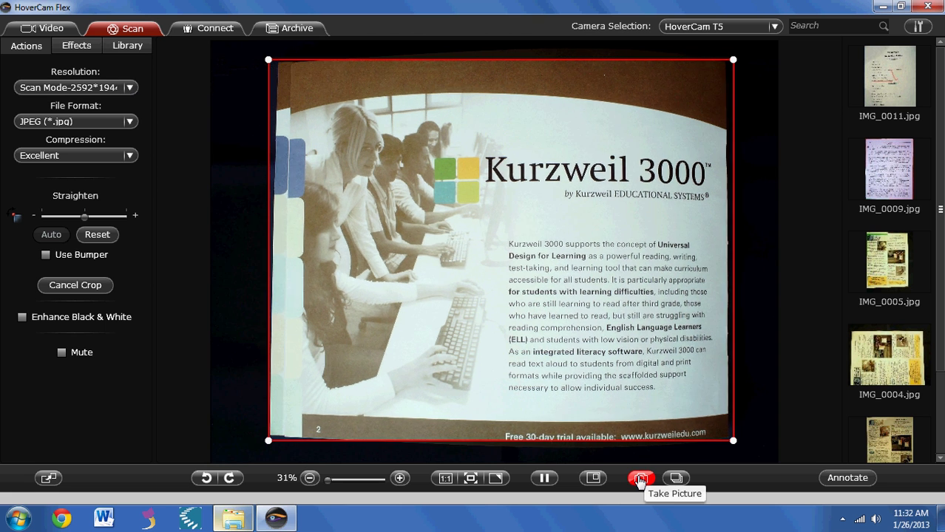
{"action": "left_click", "coordinate": [640, 478]}
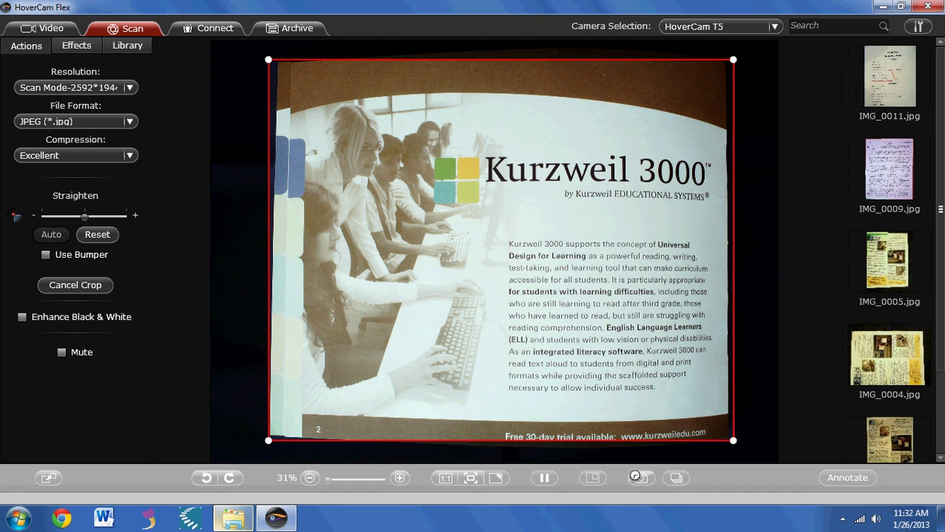